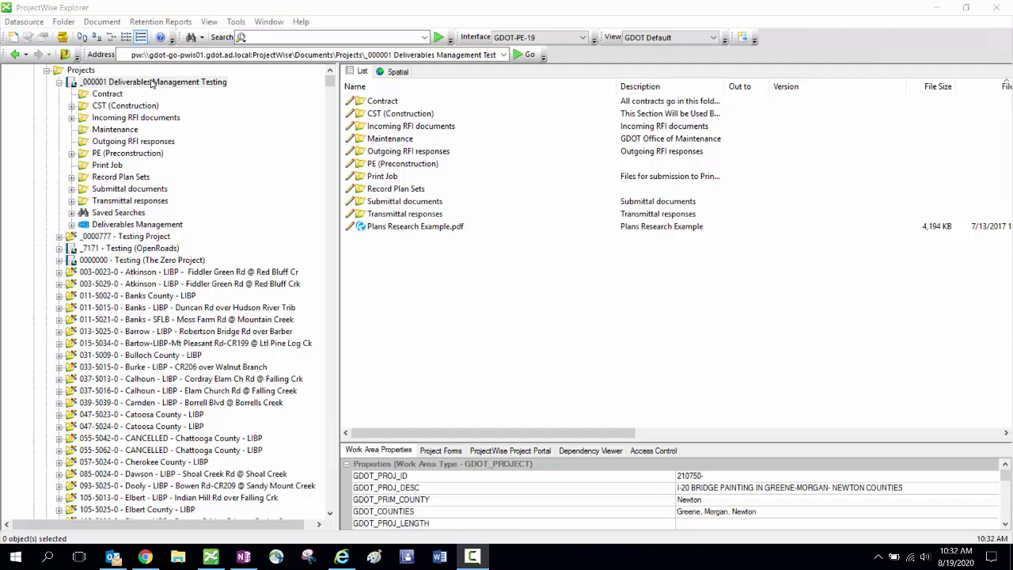
Step: Start a new transmittal from Deliverables Management in the _000001 Deliverables Management Testing project
click(152, 83)
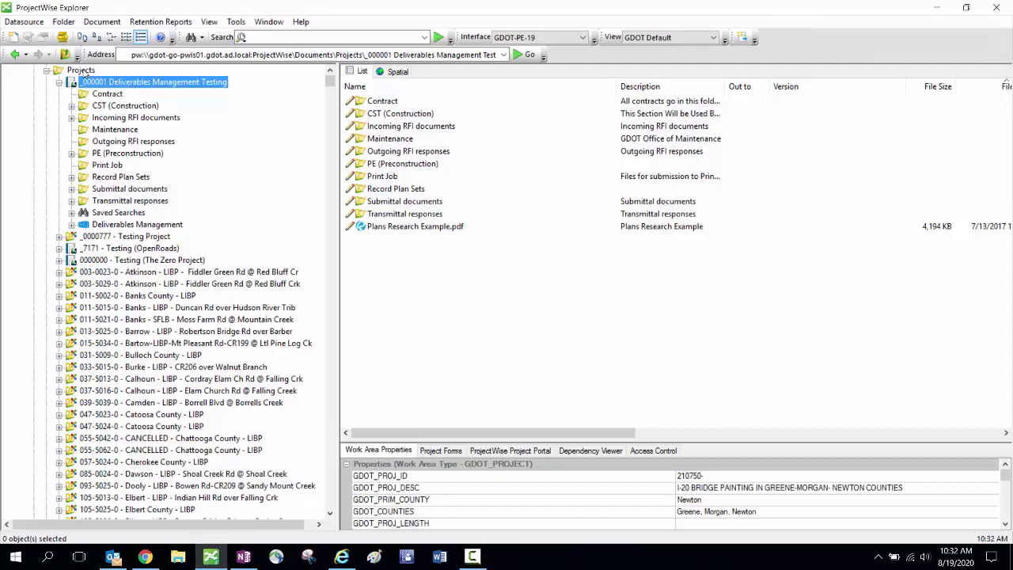
click(119, 225)
right_click(131, 225)
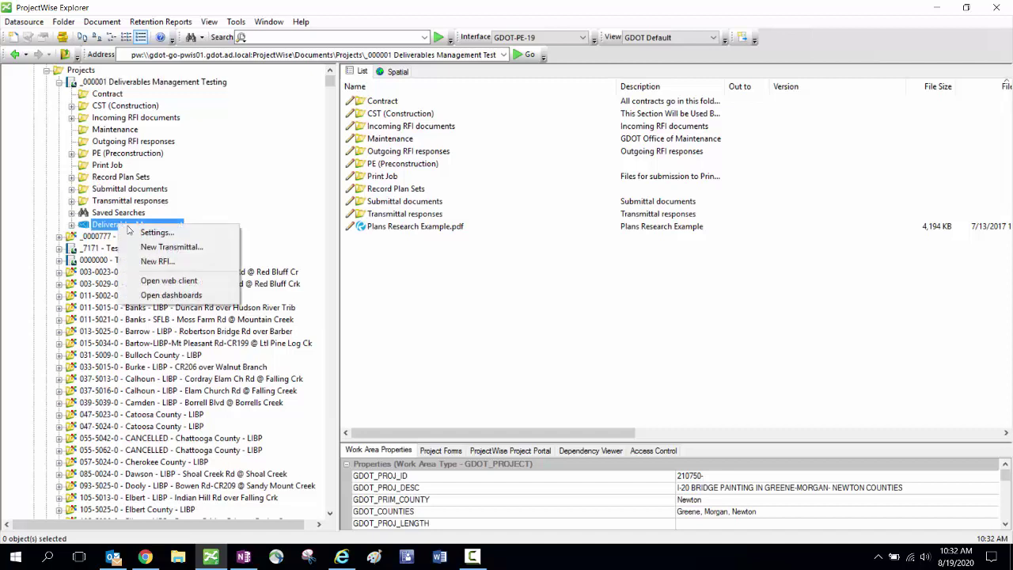
click(148, 247)
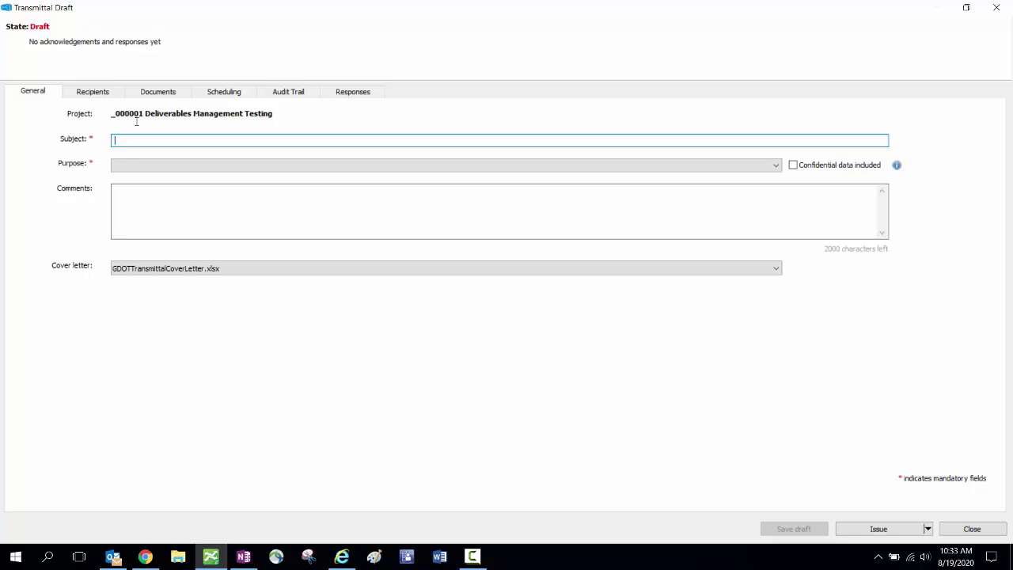
Step: Fill in the transmittal's subject "First Submittal", purpose For Mark-Up and comment "See attached URPN Letter"
text(First S)
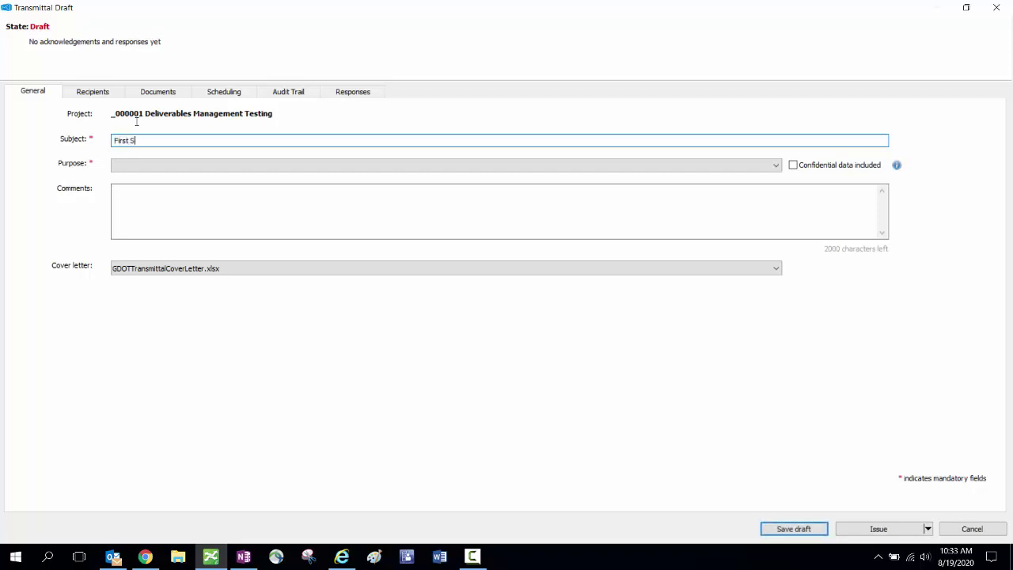
text(ubmittal)
click(141, 165)
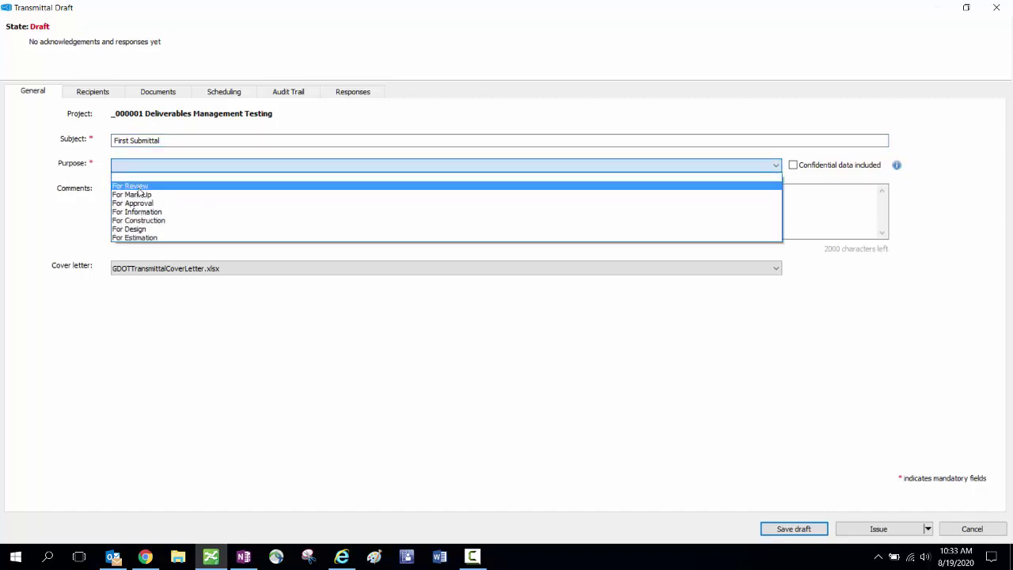
click(141, 195)
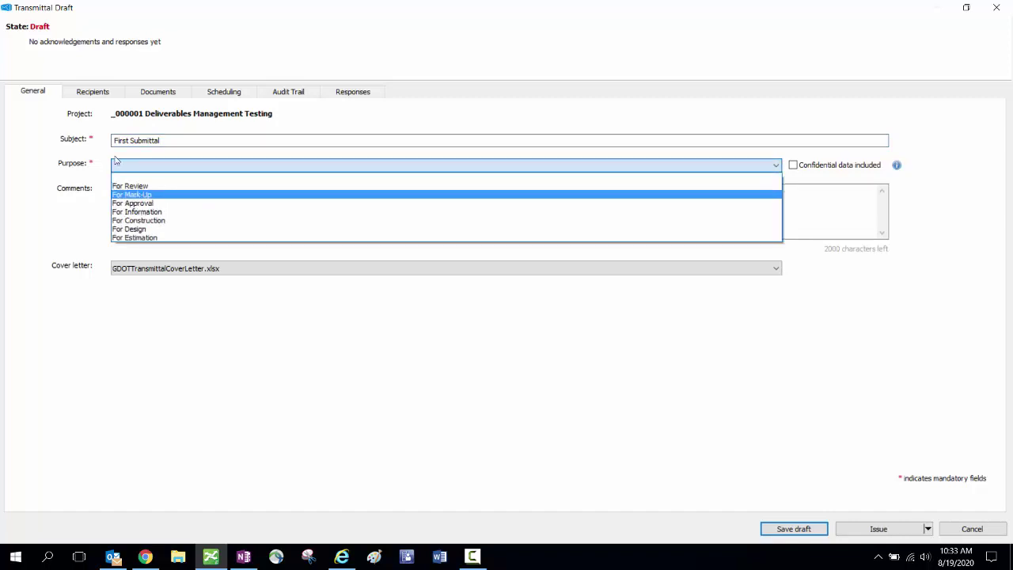
key(Tab)
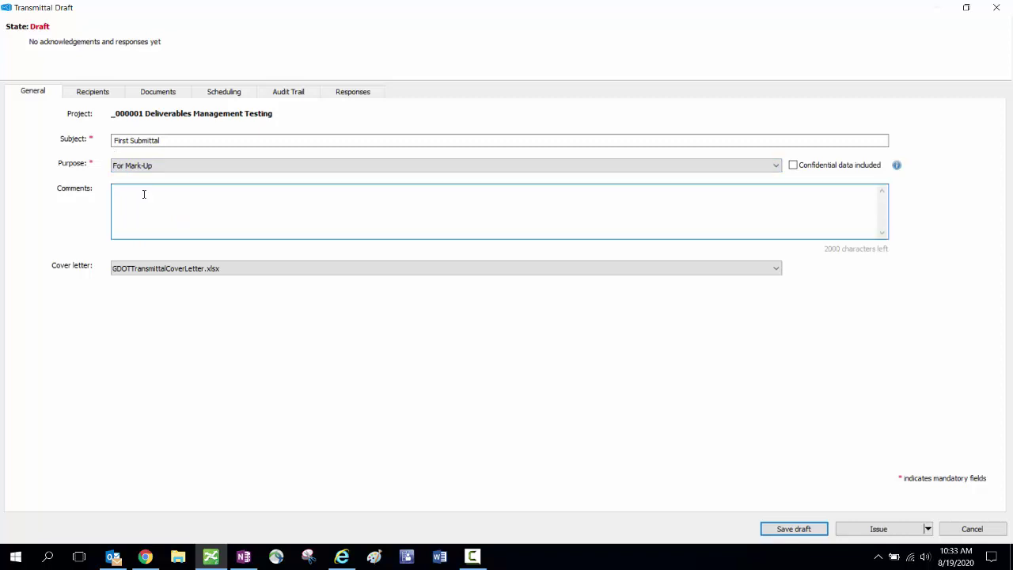
text(See attached URPN Letter)
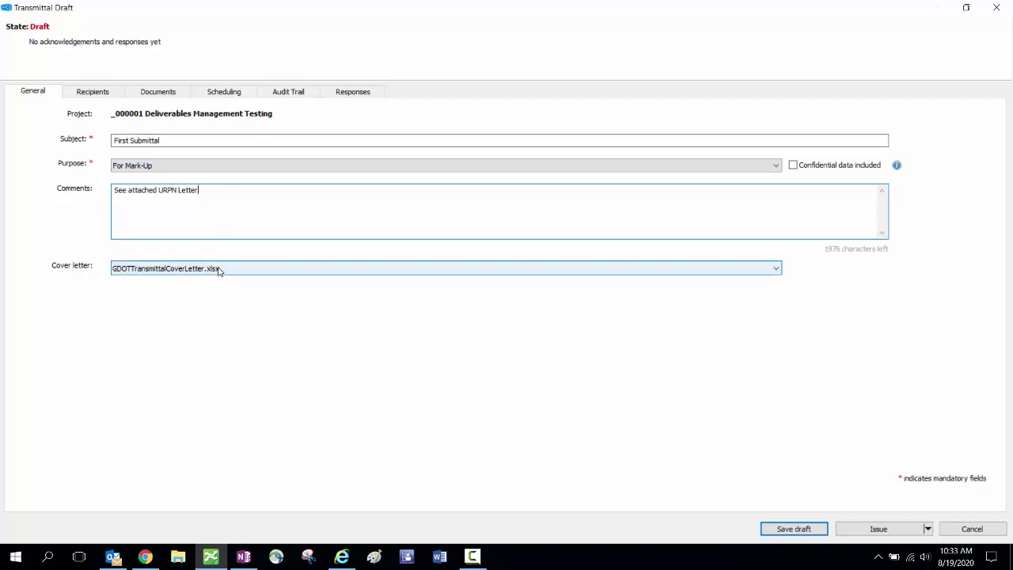
Step: Add the external Calance project manager as the transmittal's recipient, with both acknowledgement and response required
click(92, 92)
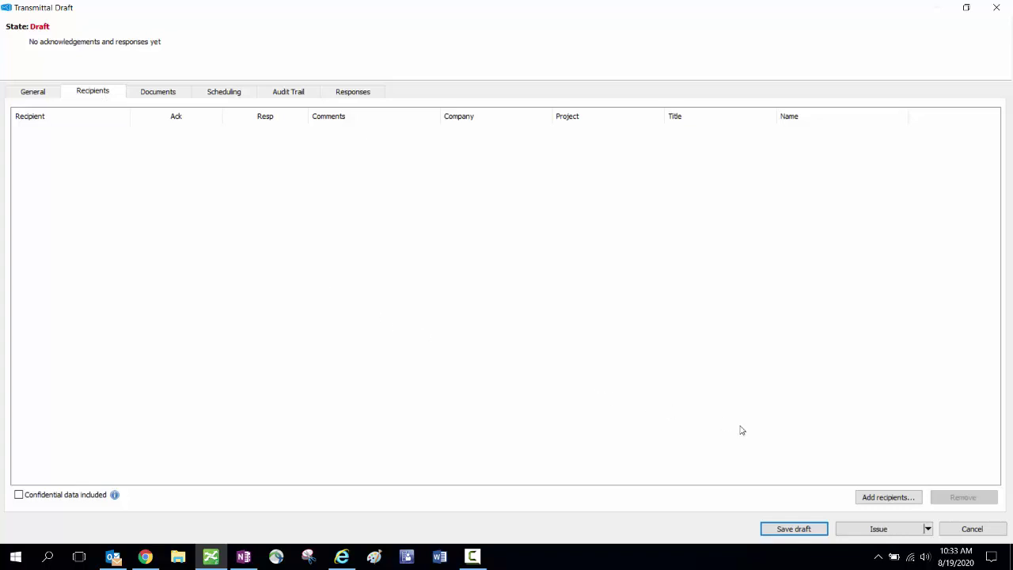
click(881, 497)
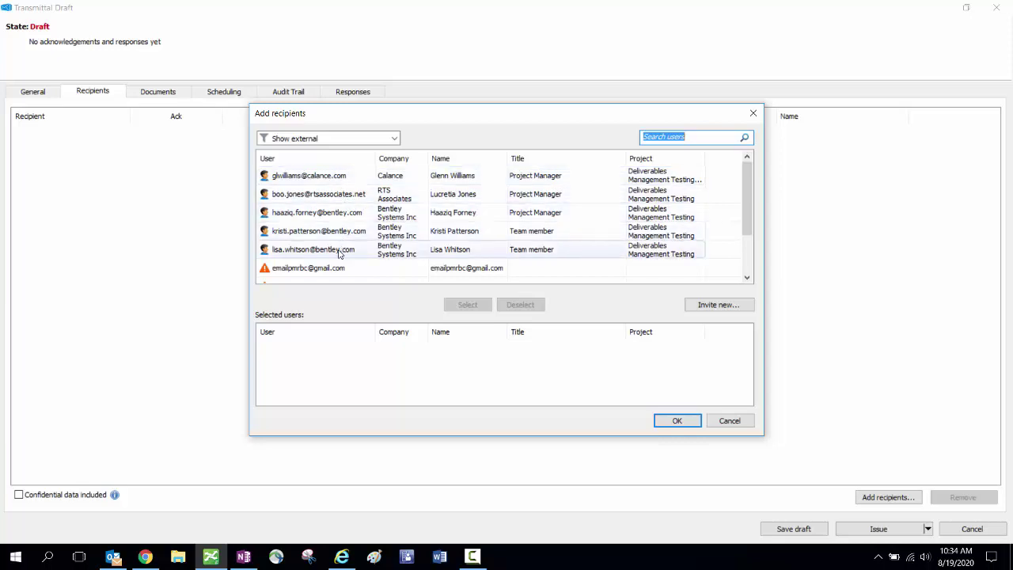
click(334, 177)
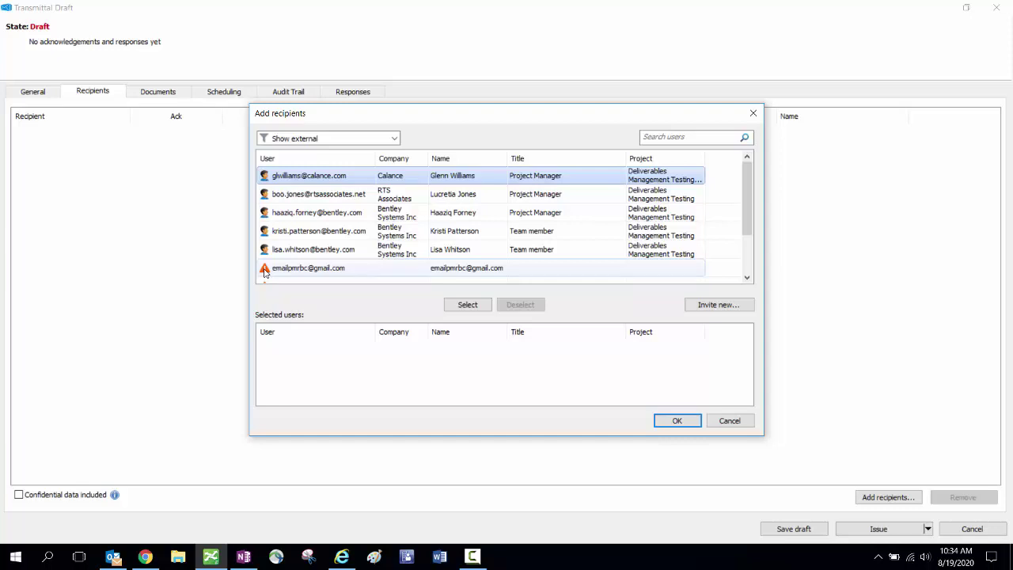
click(467, 305)
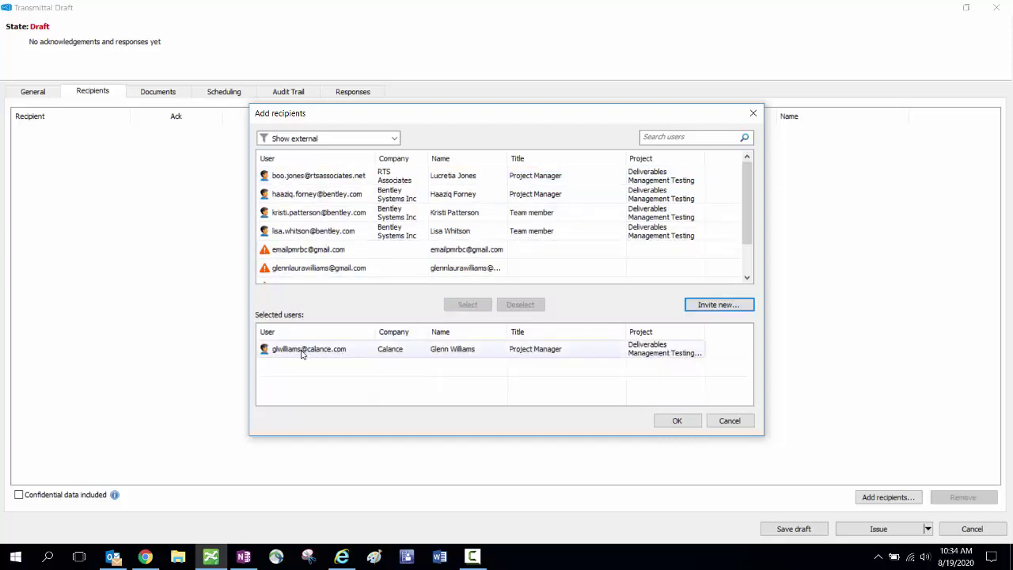
click(679, 421)
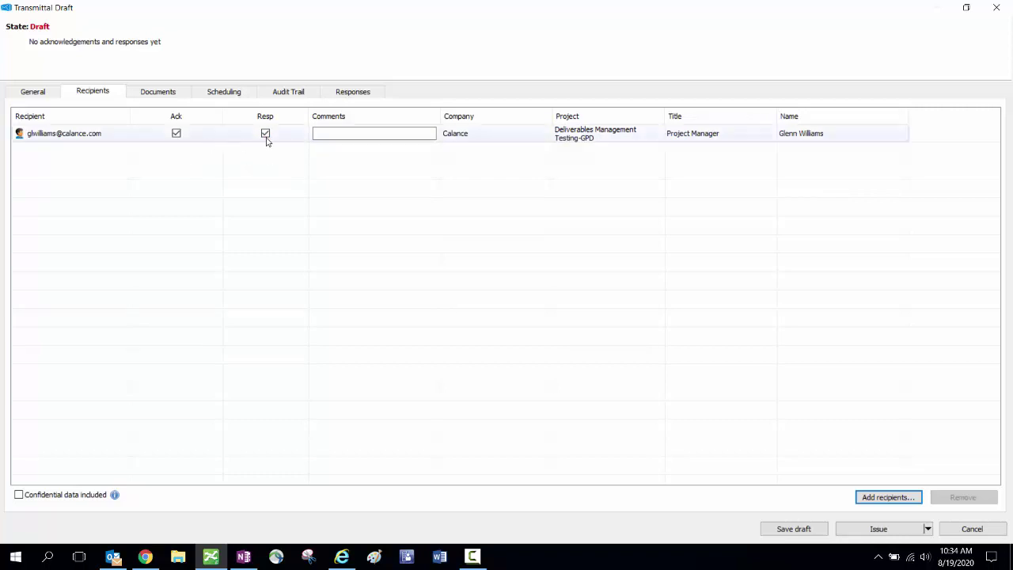
click(177, 134)
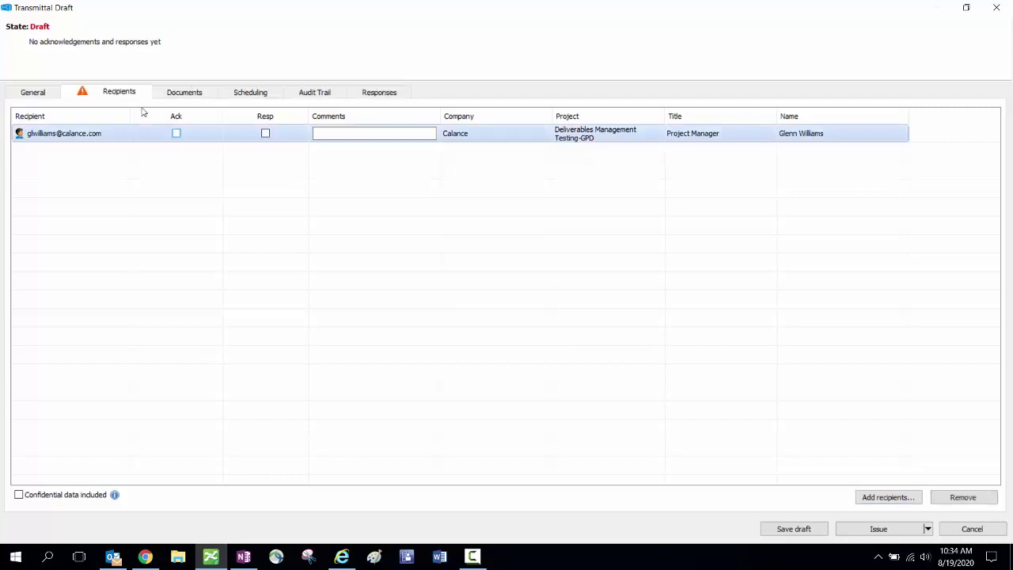
click(266, 134)
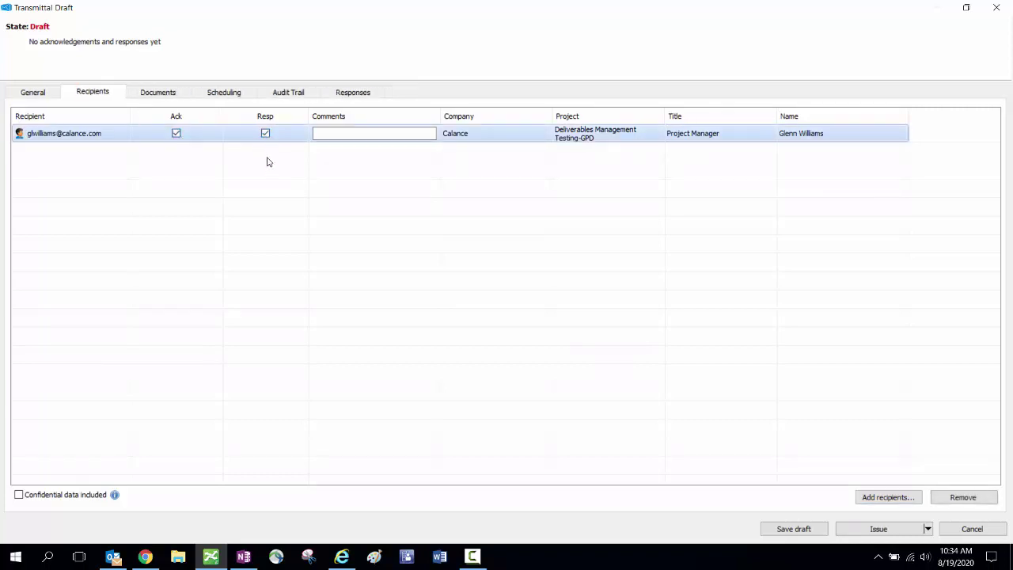
Step: Add 654321_0006_FINAL_101118.pdf, 654321_0008.pdf and 654321_0008_FINAL_101118.pdf from the Current Plans folder to the transmittal package
click(166, 93)
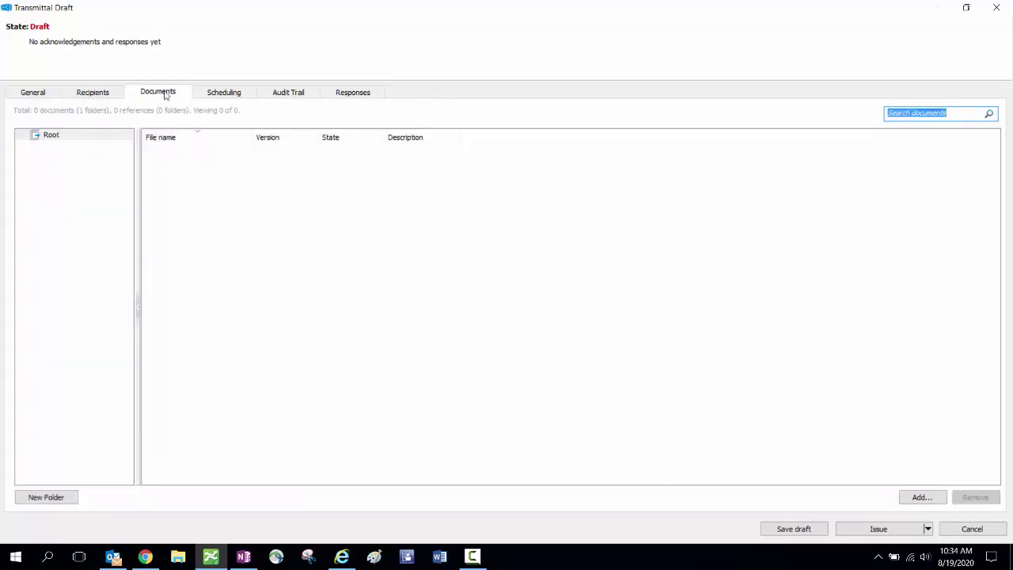
click(922, 497)
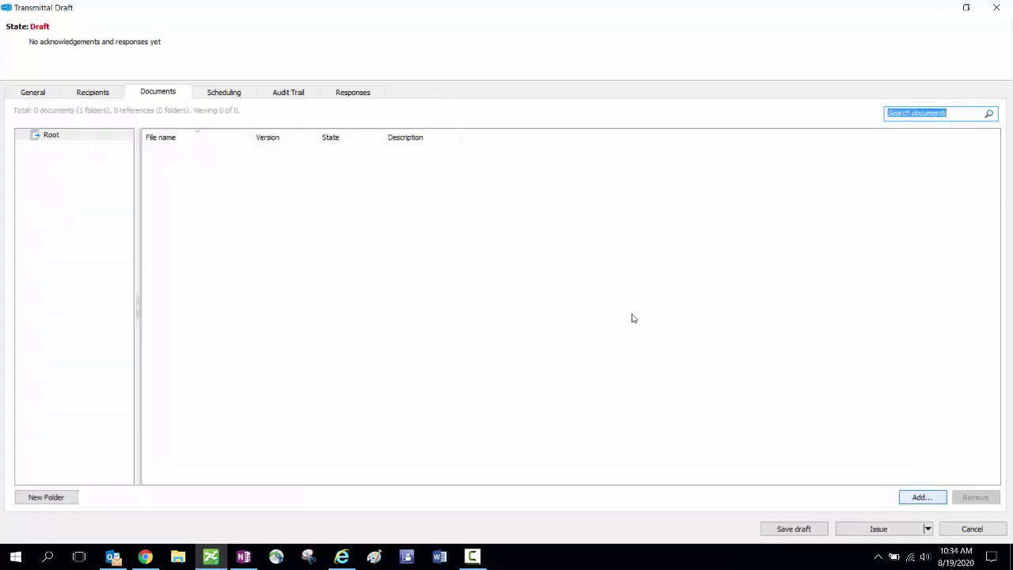
click(933, 502)
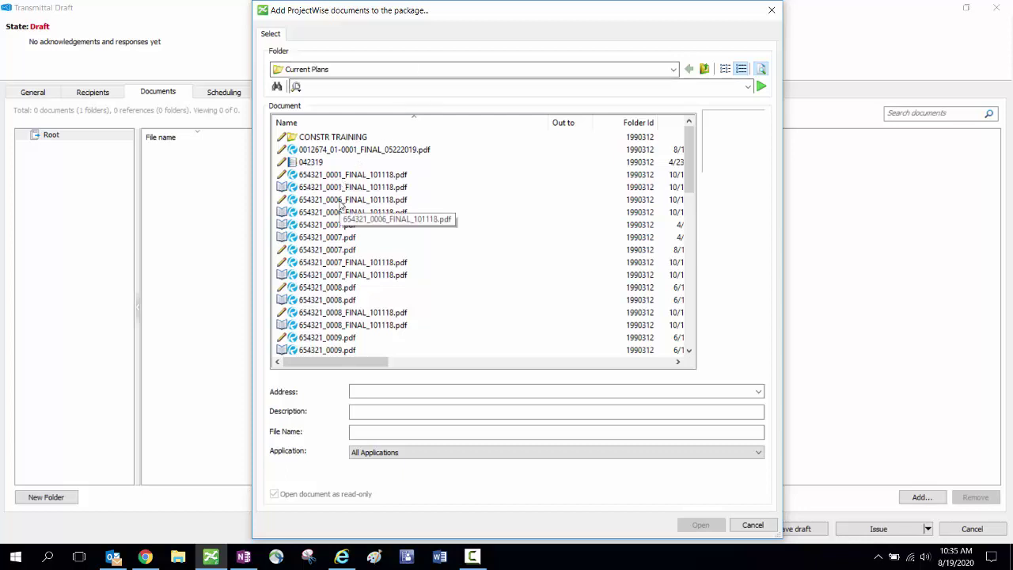
click(341, 199)
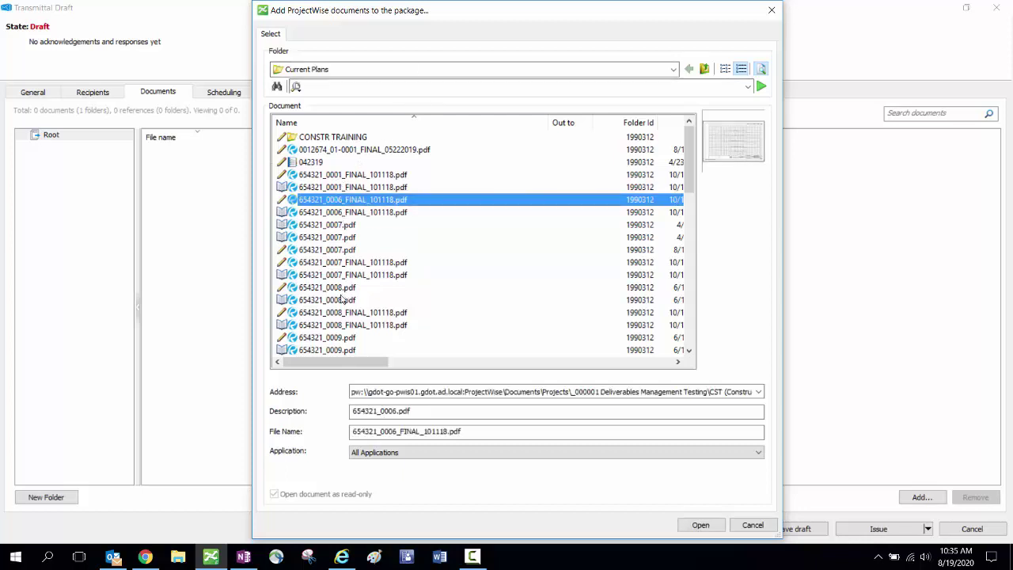
ctrl+click(339, 288)
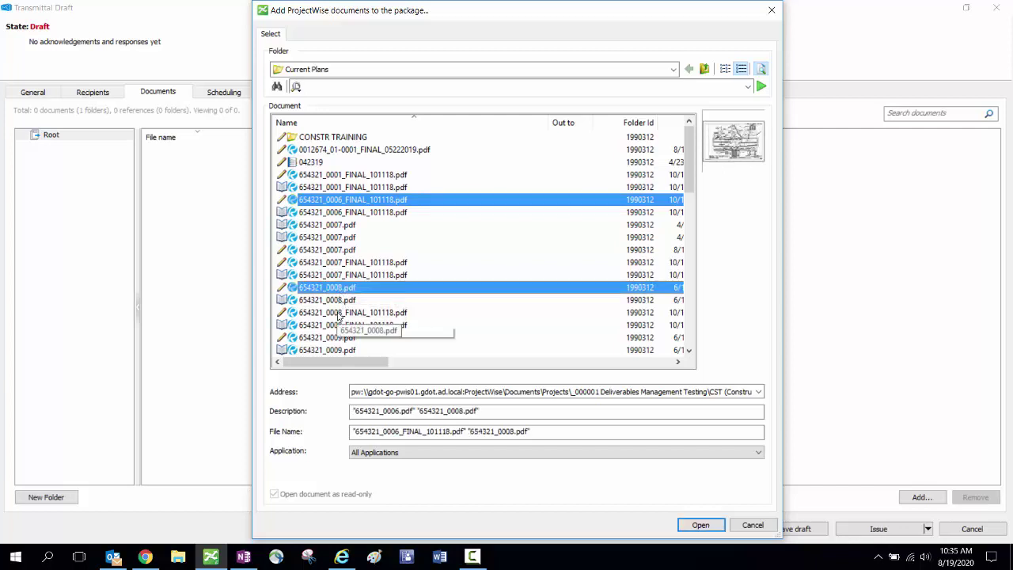
ctrl+click(340, 312)
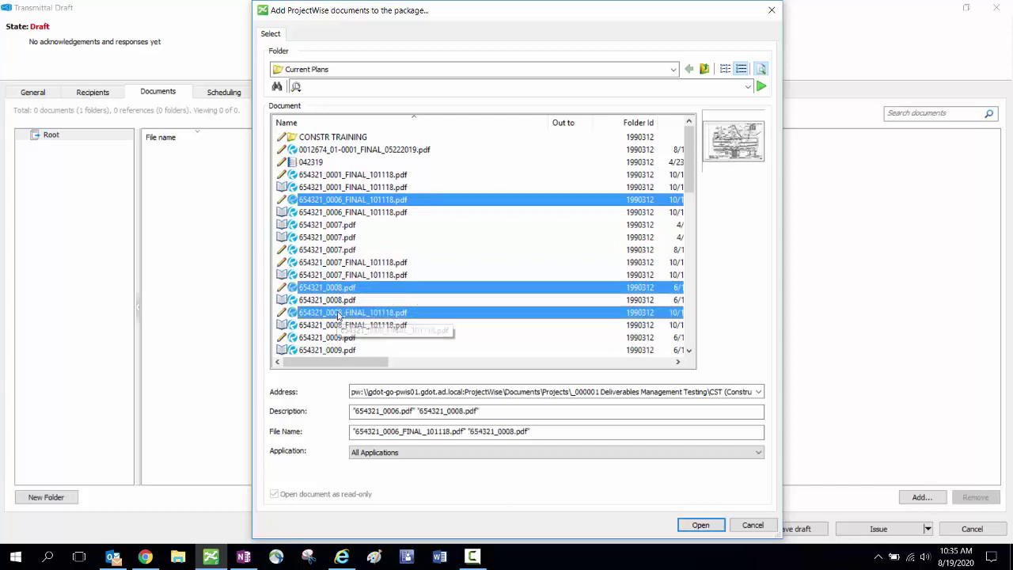
click(701, 525)
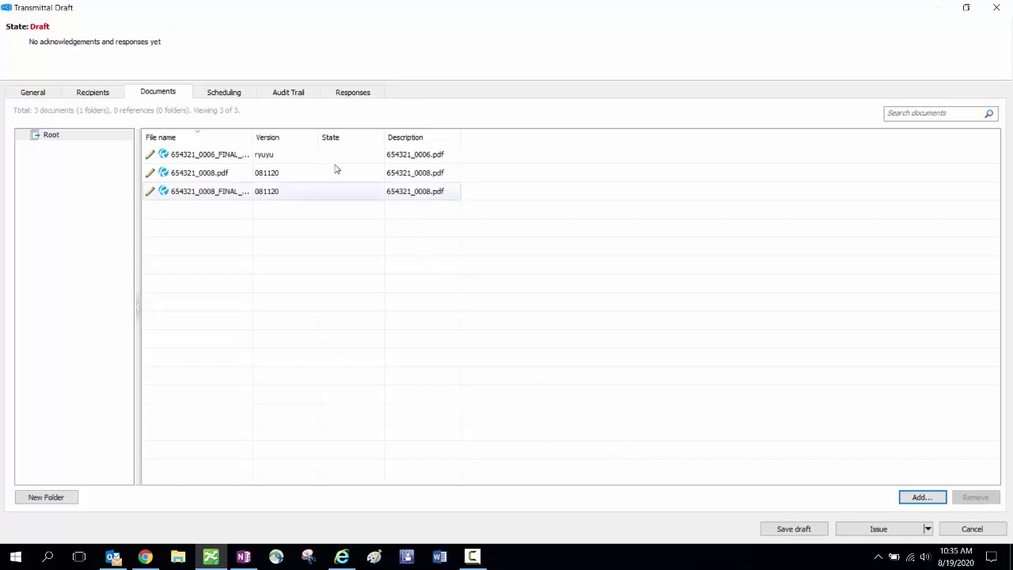
Step: Examine the transmittal's scheduling options for the acknowledgement due date and reminder, comparing a fixed date with days after issue
click(225, 93)
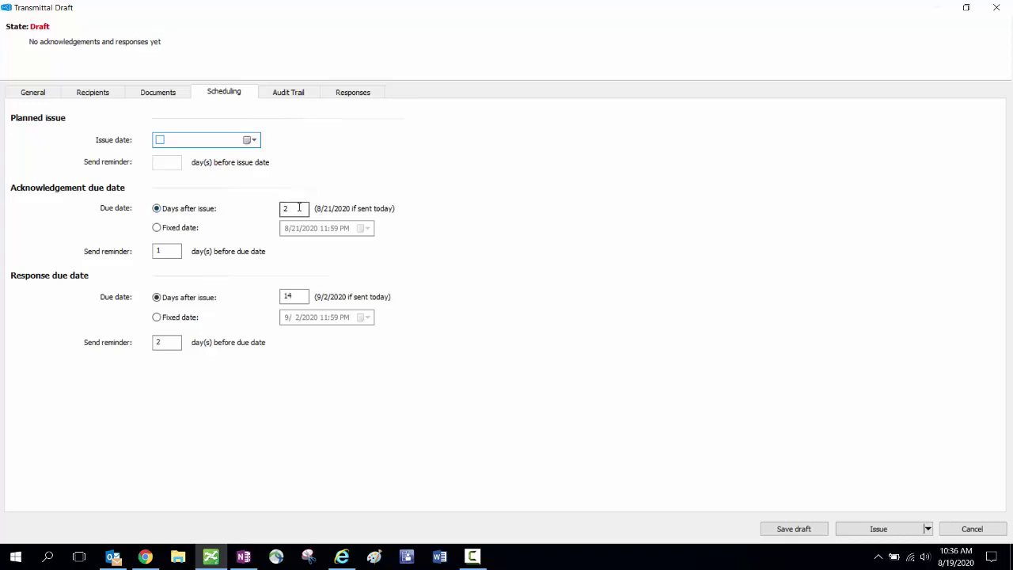
click(200, 228)
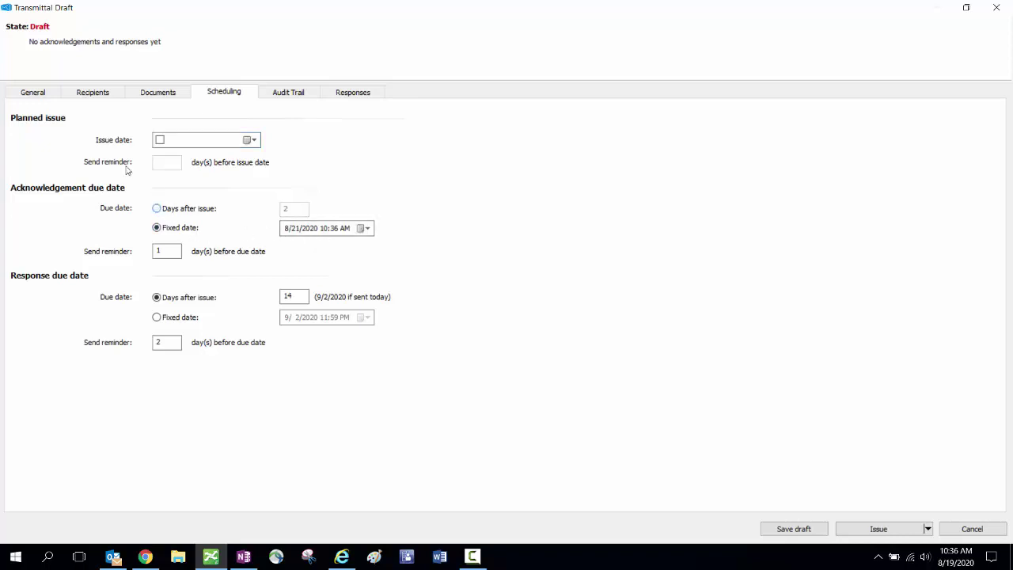
click(157, 209)
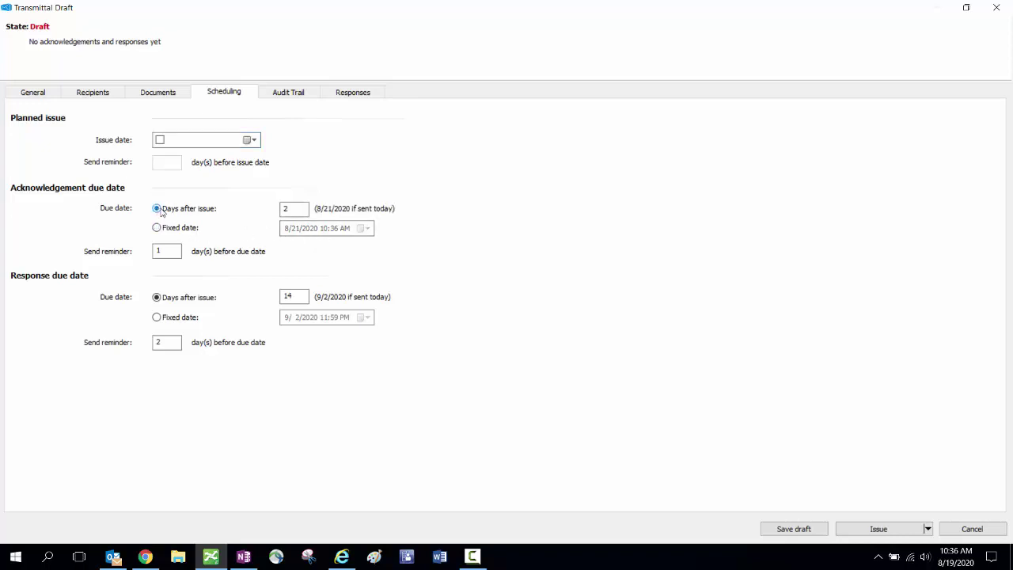
click(171, 250)
click(297, 210)
click(172, 251)
click(284, 209)
click(172, 250)
Step: Review the draft transmittal's general details, recipients, documents and schedule before issuing
click(48, 96)
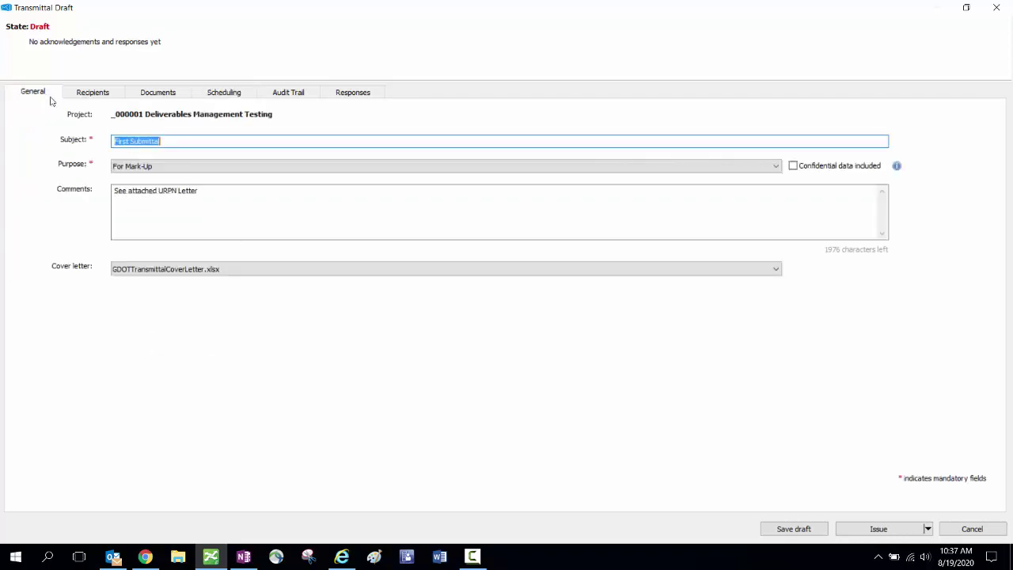
click(95, 95)
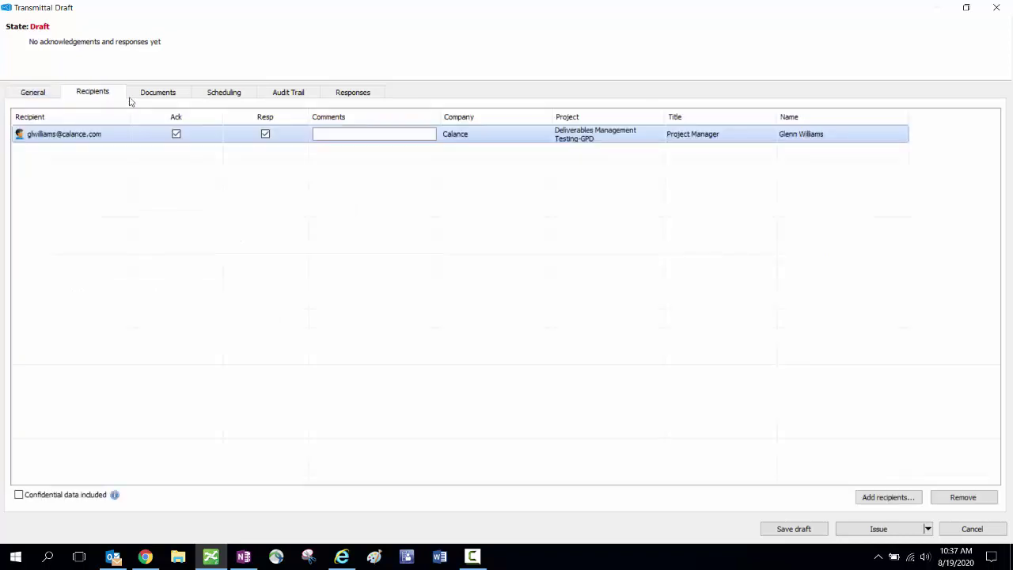
click(157, 95)
click(222, 94)
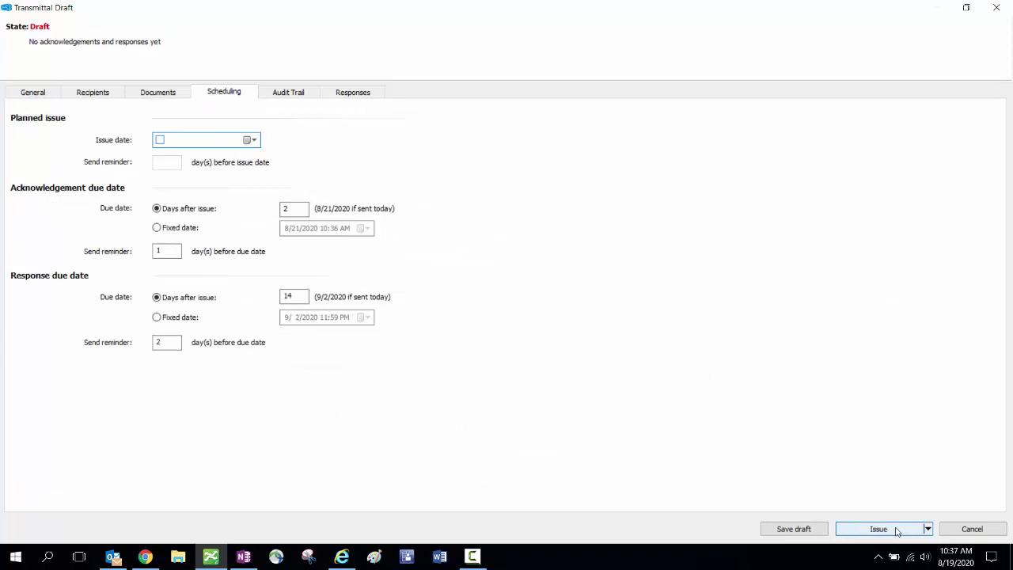
Step: Issue the transmittal, checking its automatically generated cover letter before confirming
click(894, 530)
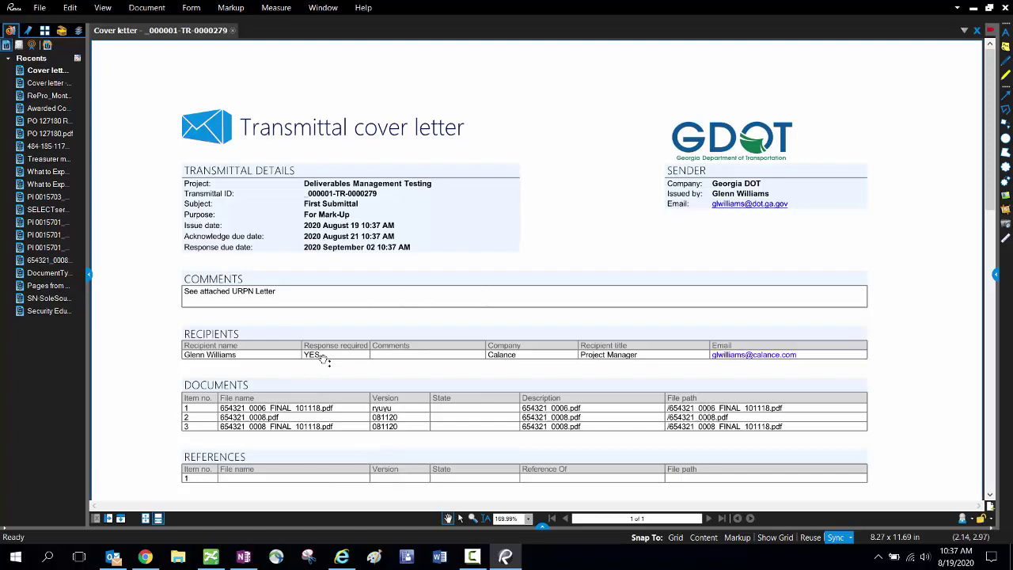
scroll(346, 363, down, 2)
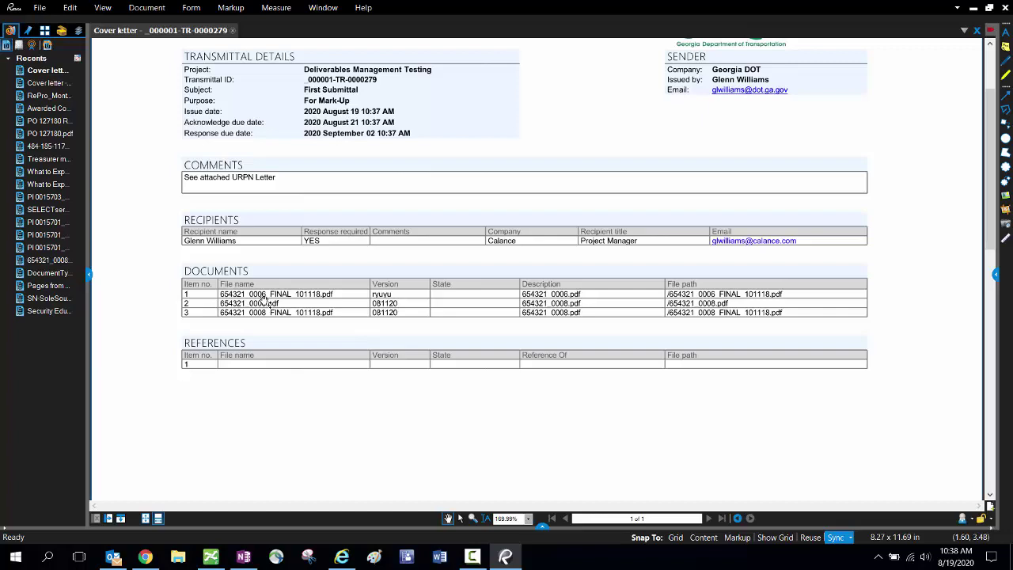
scroll(485, 323, up, 2)
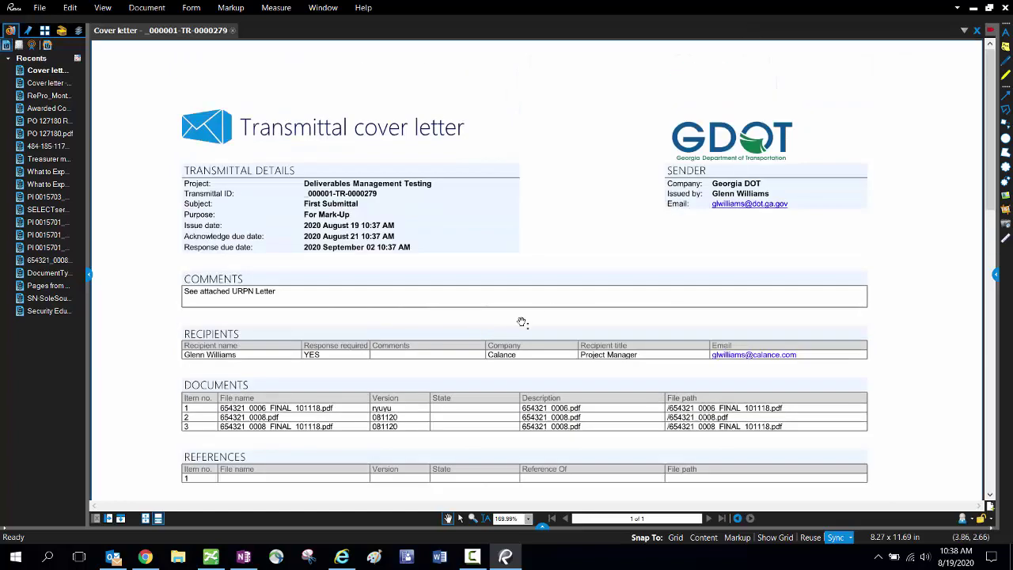
click(1004, 8)
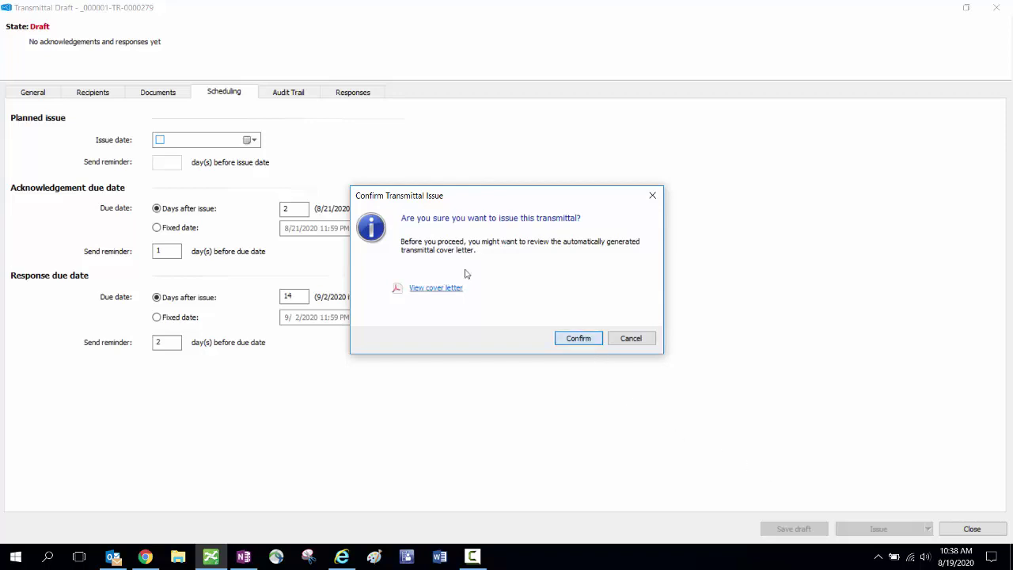
click(578, 338)
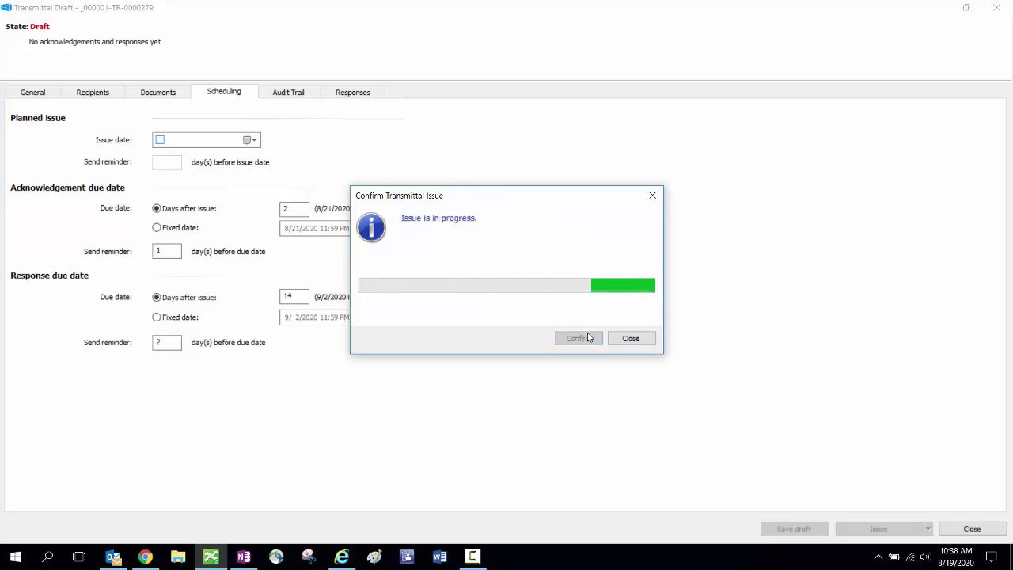